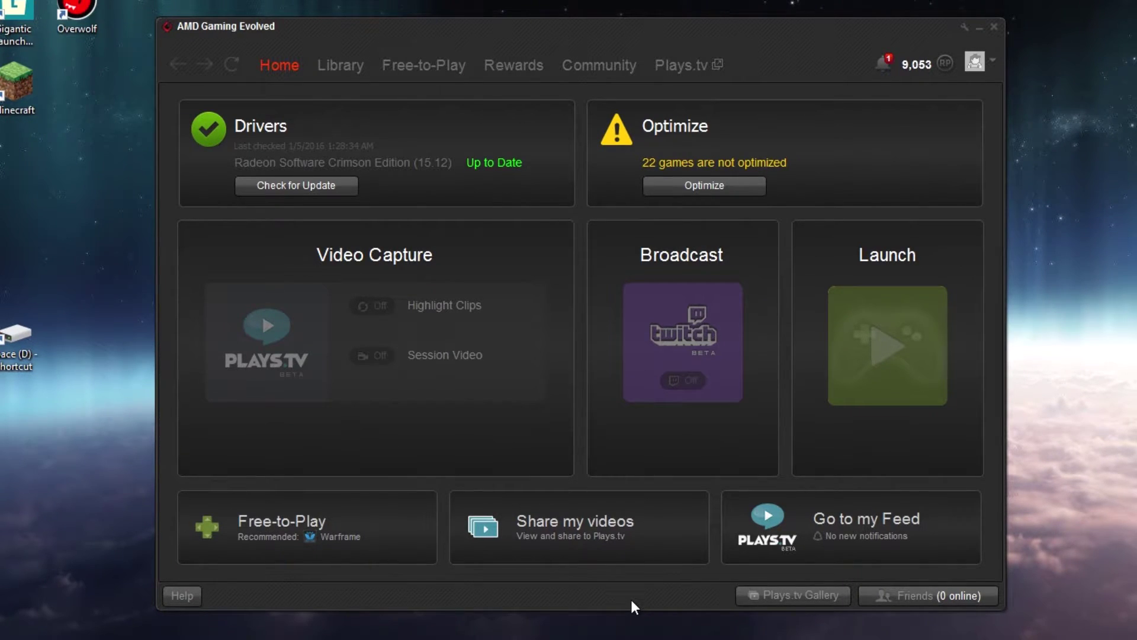
Step: Open the Plays.tv gallery, browse the recorded videos and open the 3:52 video from January 05, 2016 for editing
mouse_move(728, 379)
left_click(763, 595)
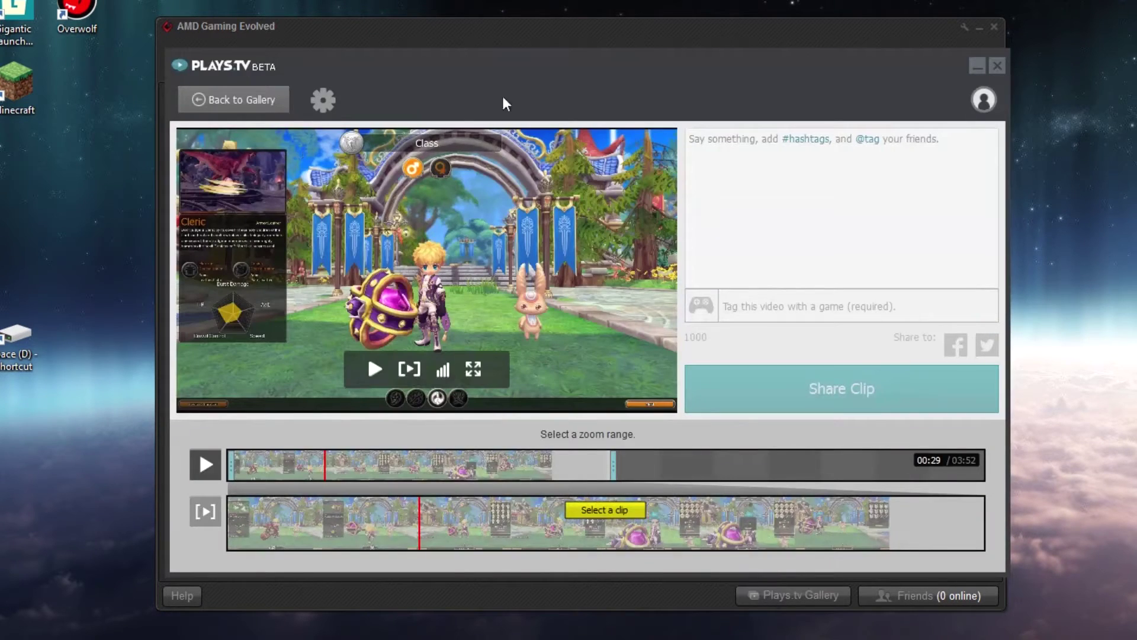
left_click(227, 98)
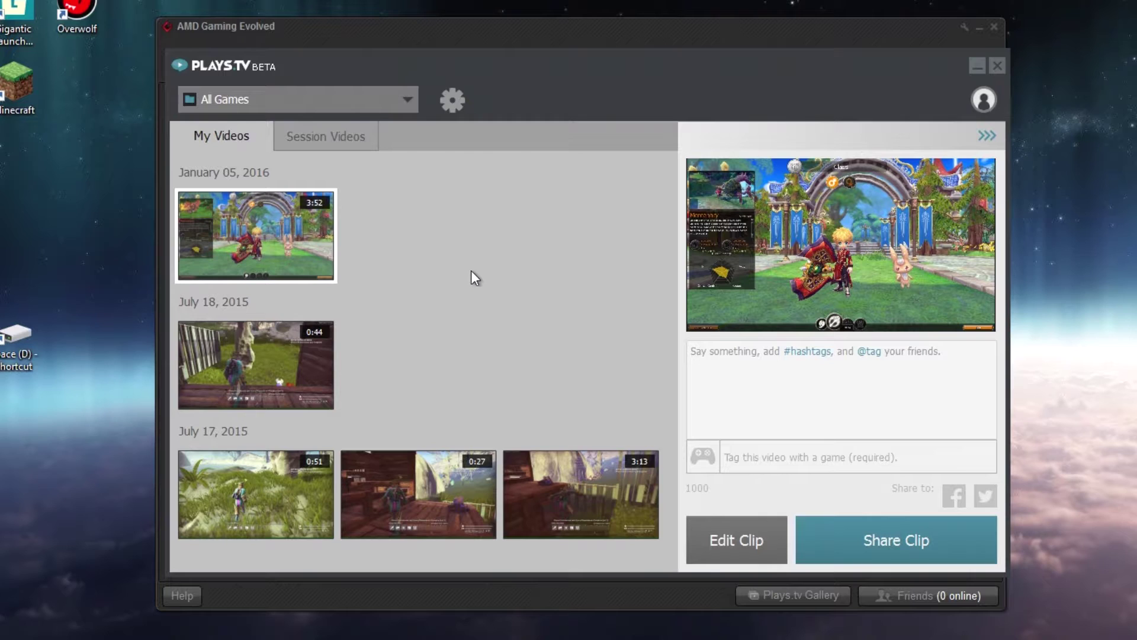
left_click(299, 356)
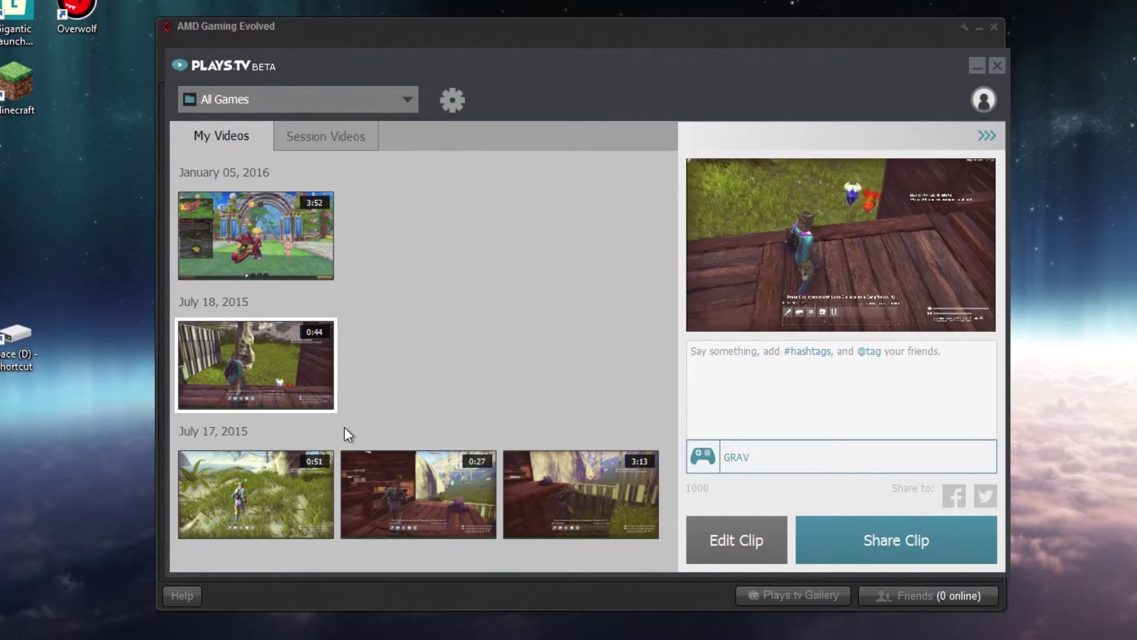
left_click(290, 249)
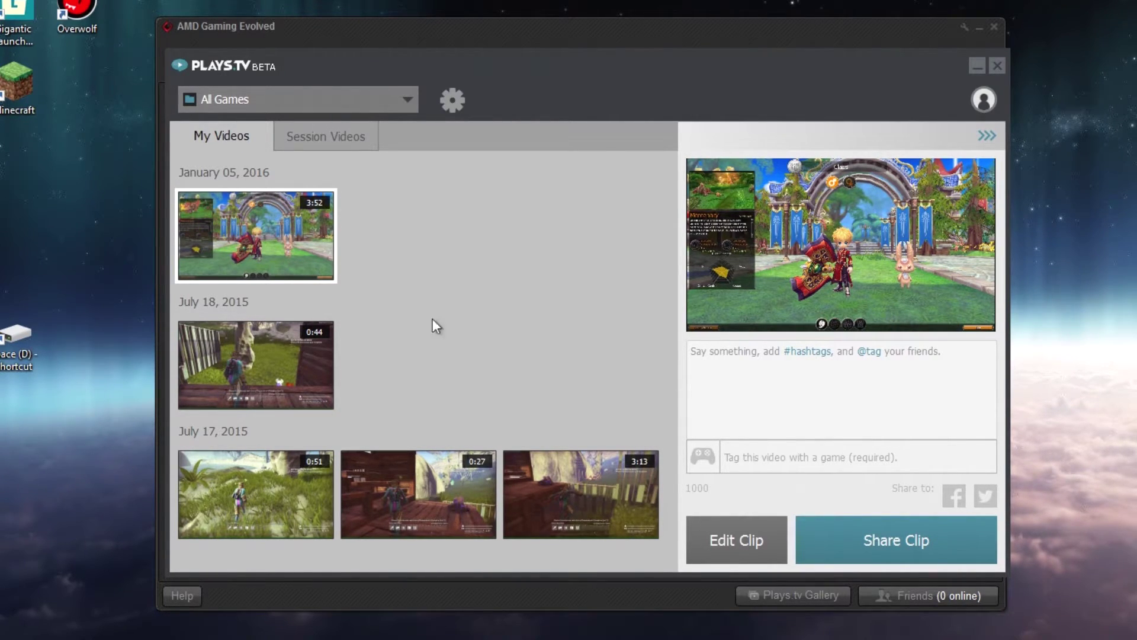
left_click(724, 558)
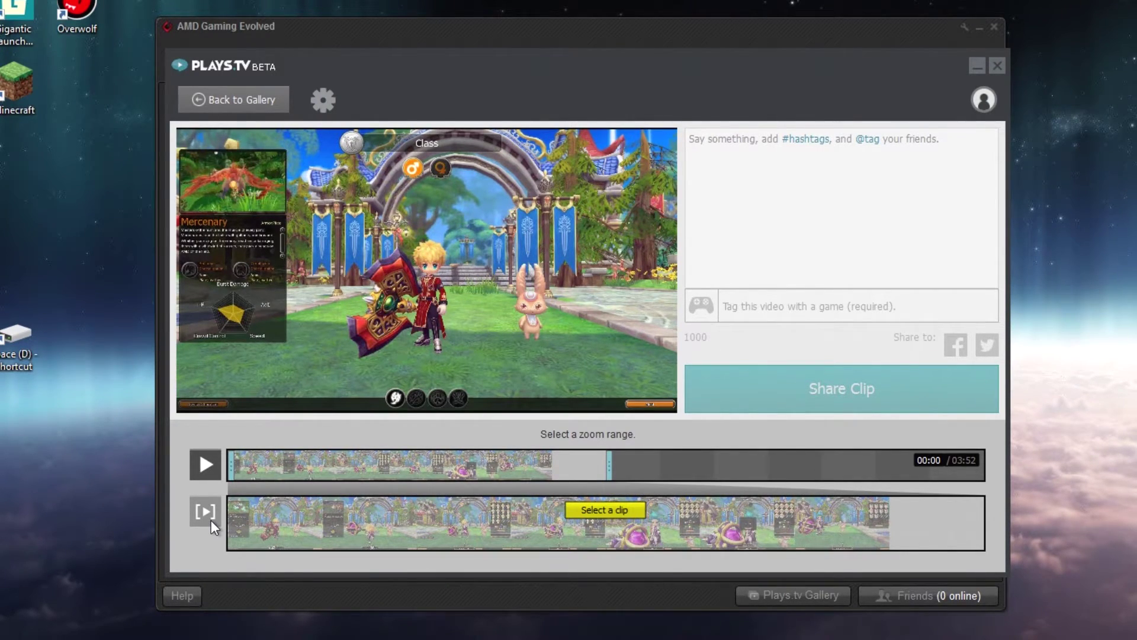
Step: Preview the full recording by playing and pausing it, and try the full-screen view
mouse_move(411, 368)
left_click(202, 477)
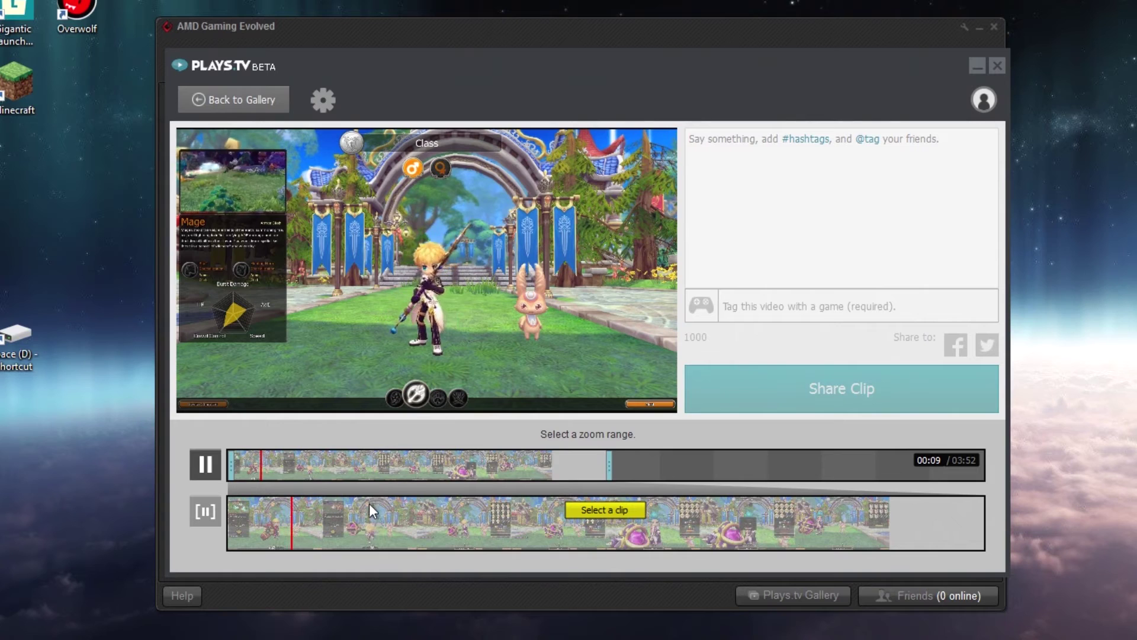
left_click(529, 190)
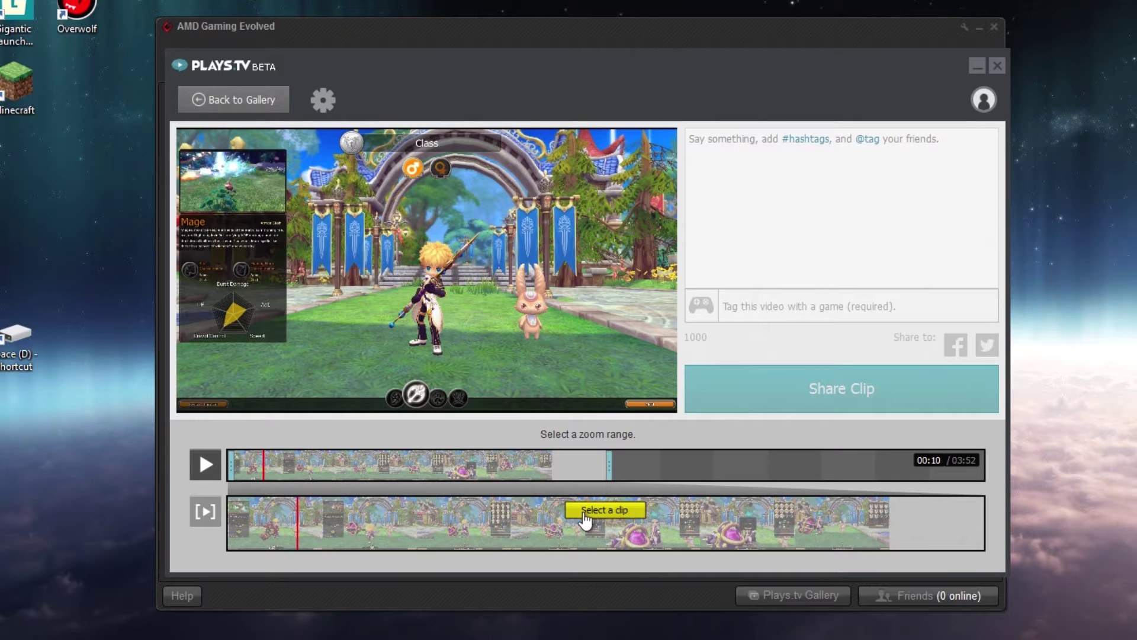
mouse_move(481, 347)
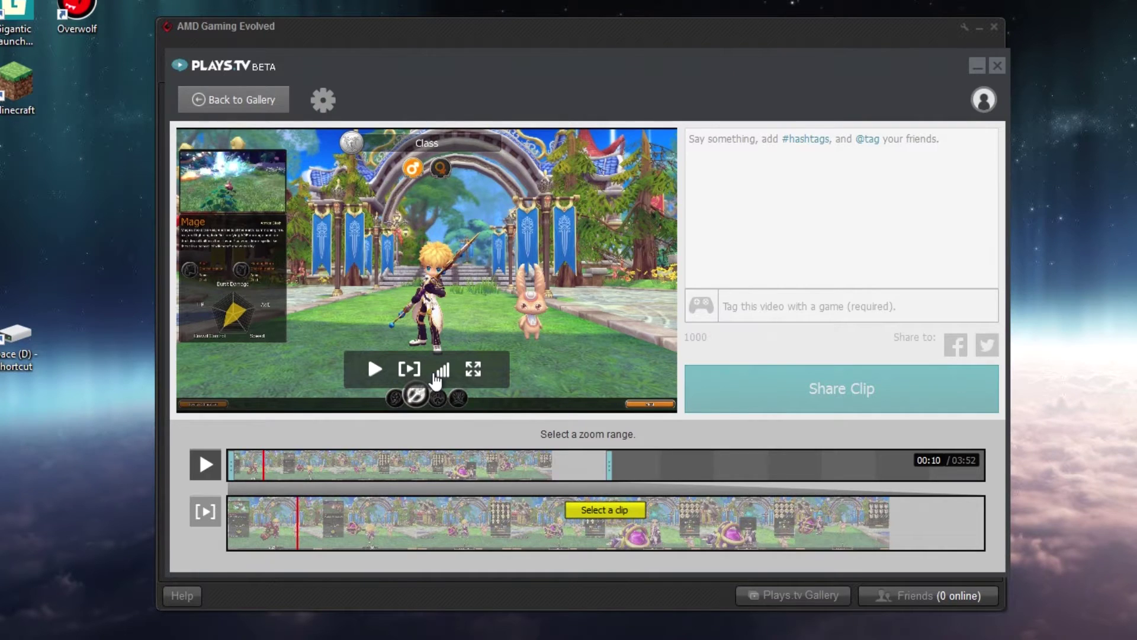
left_click(378, 373)
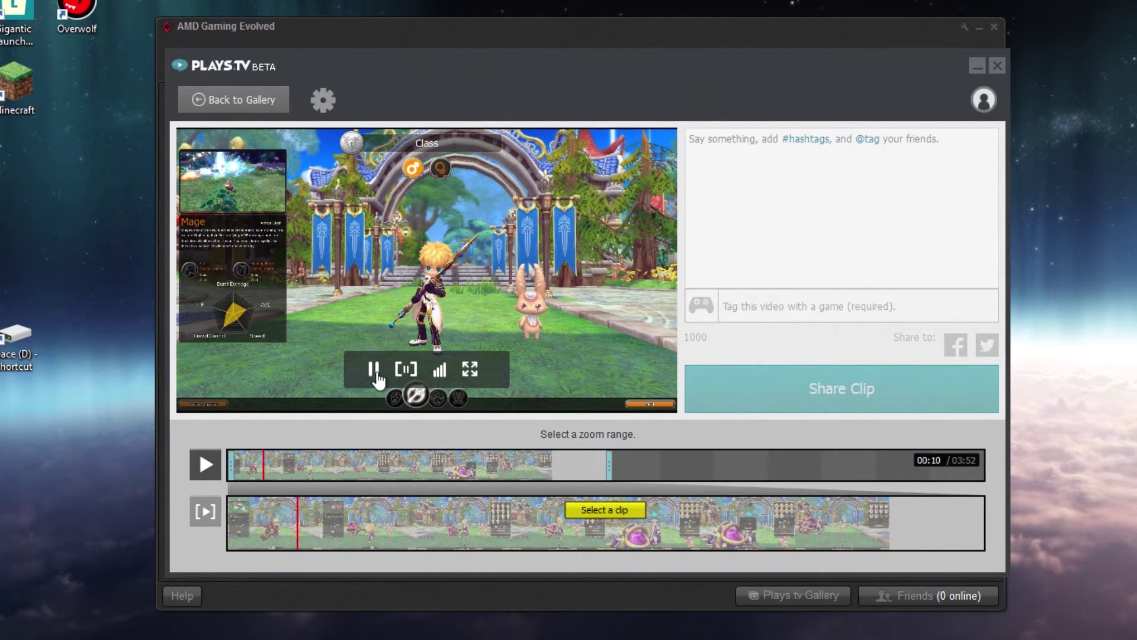
left_click(242, 467)
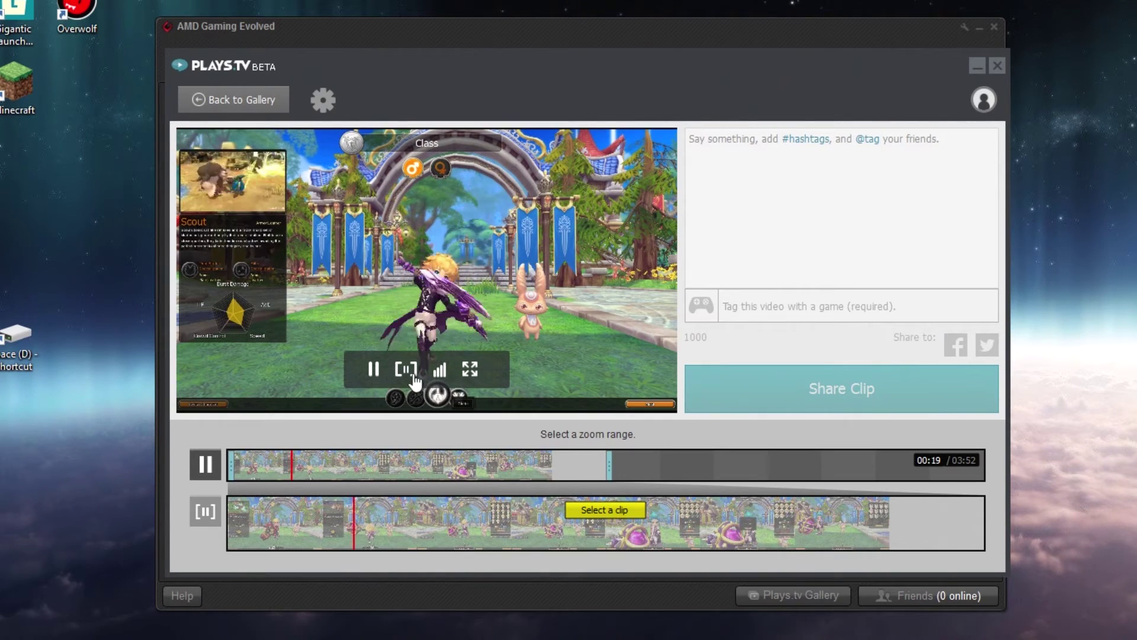
left_click(373, 373)
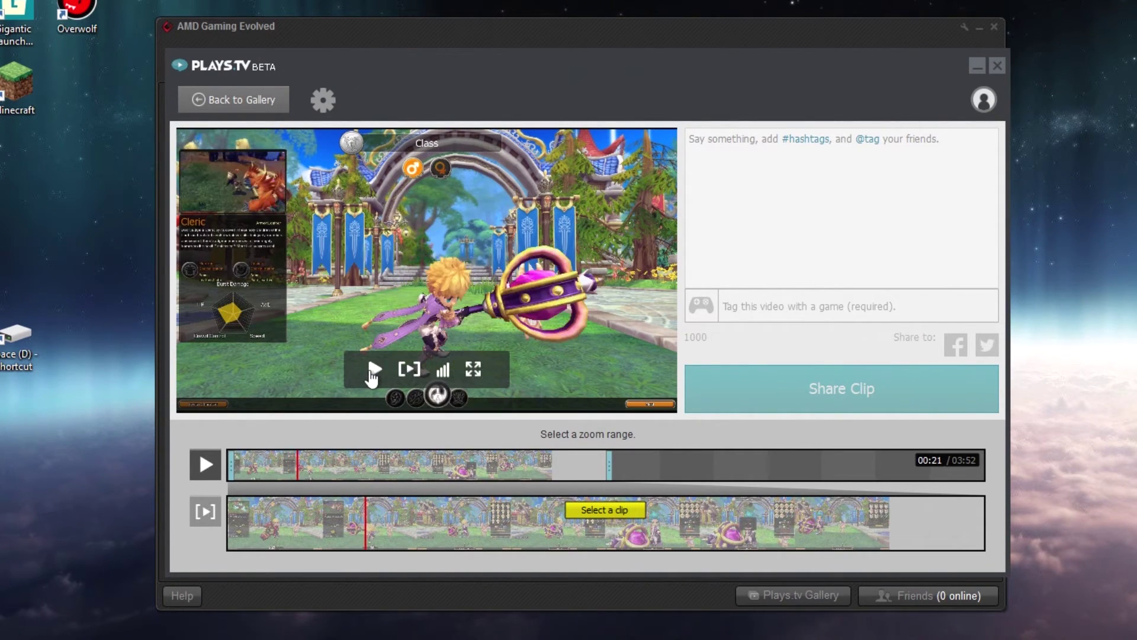
left_click(473, 369)
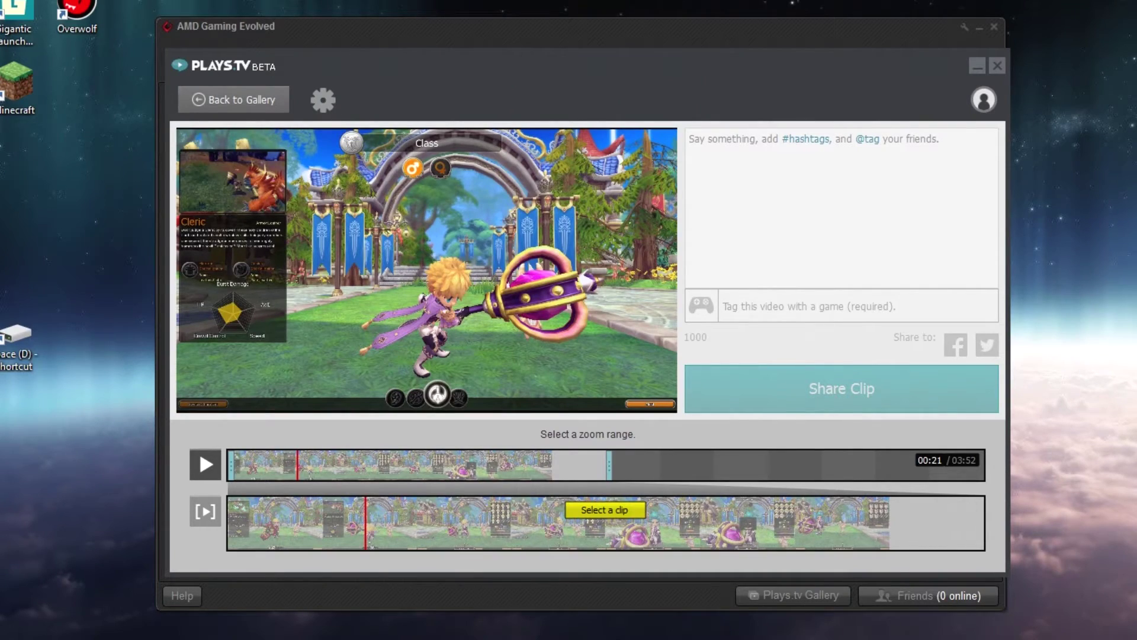
Step: Select a clip on the zoomed timeline, move it to the end of the footage and trim its start to leave 0:29
left_click(571, 520)
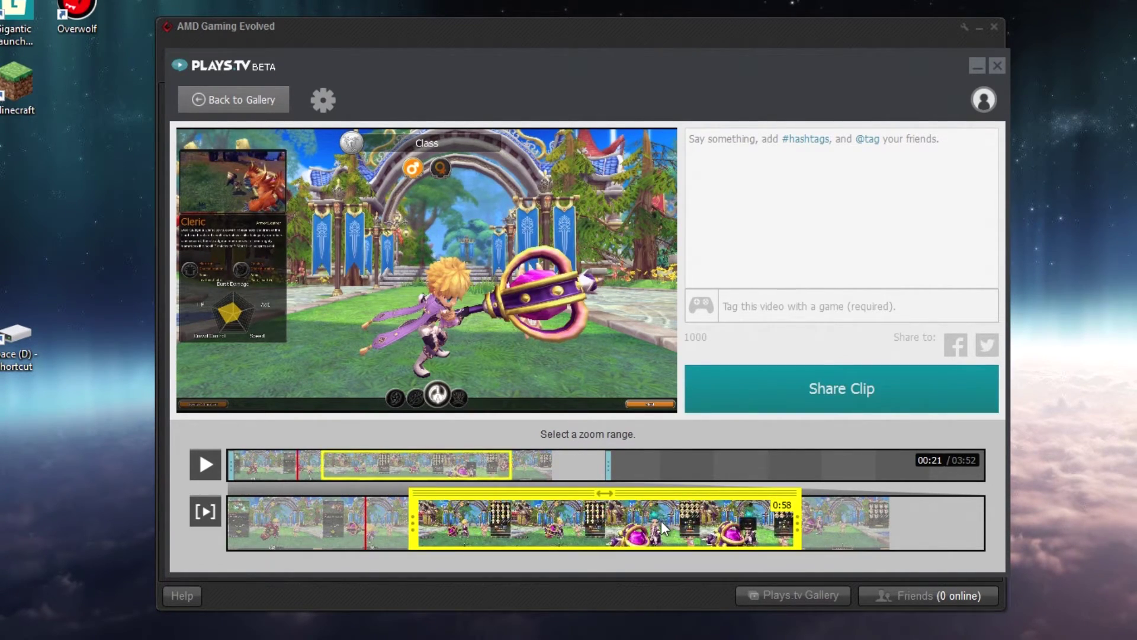
left_click(547, 528)
left_click_drag(605, 494, 695, 519)
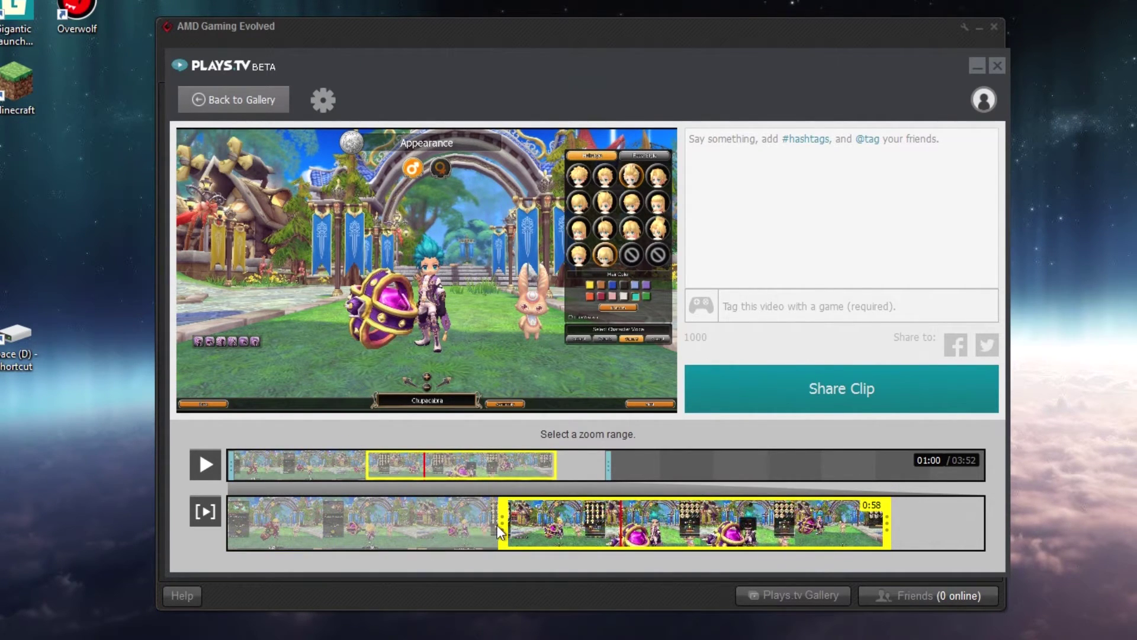
left_click_drag(500, 523, 691, 522)
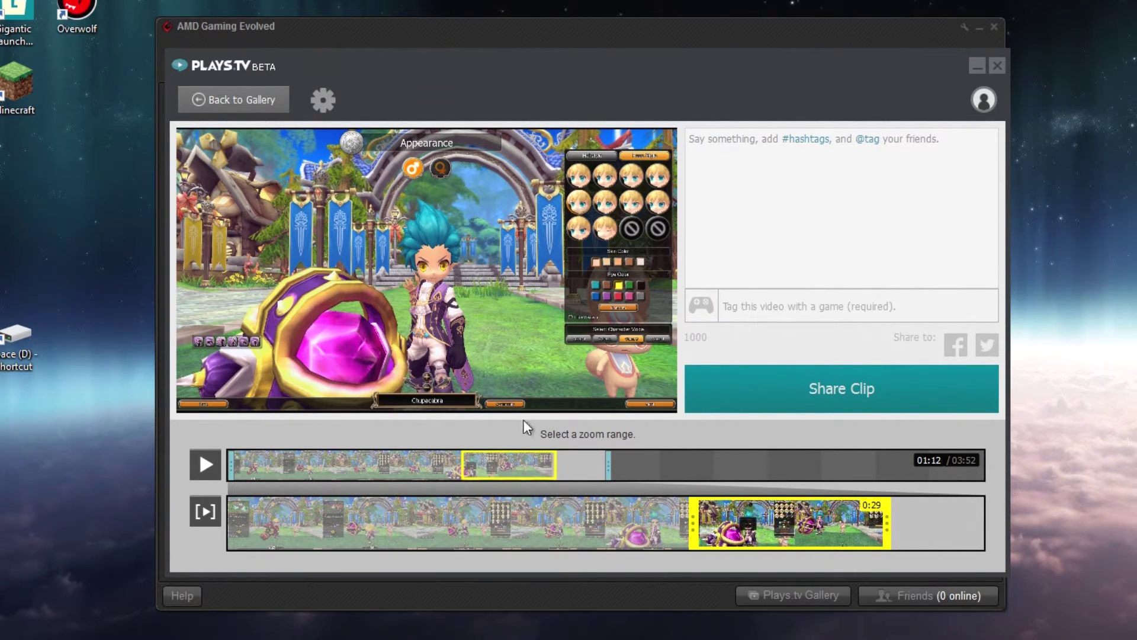
Step: Preview the selected clip range, seeking within it and replaying only the selection
left_click(375, 369)
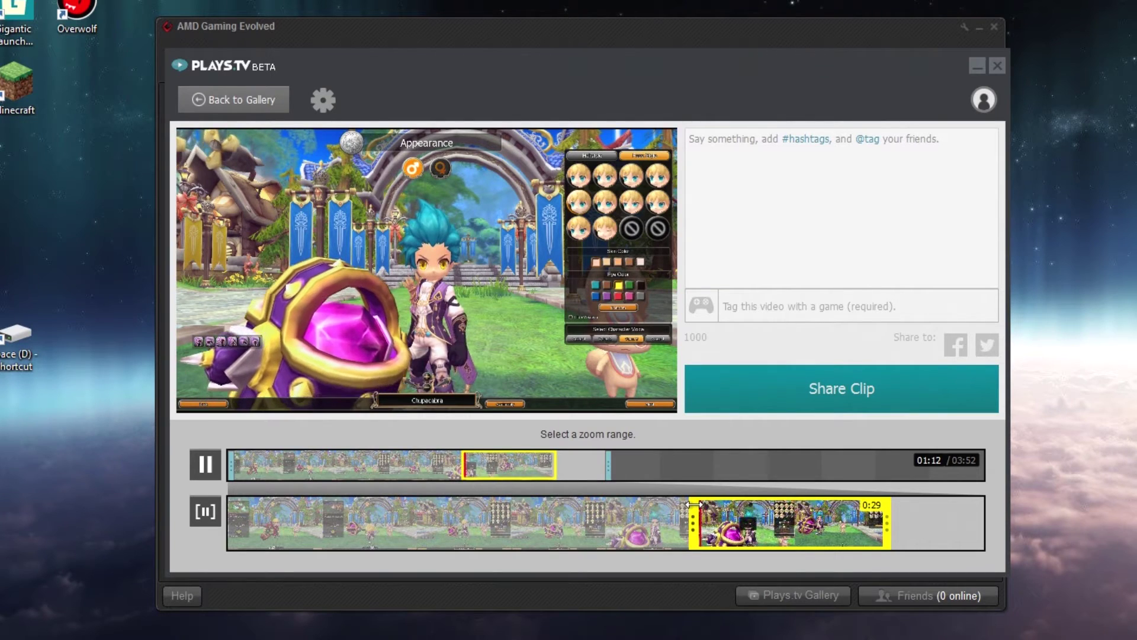
left_click(805, 538)
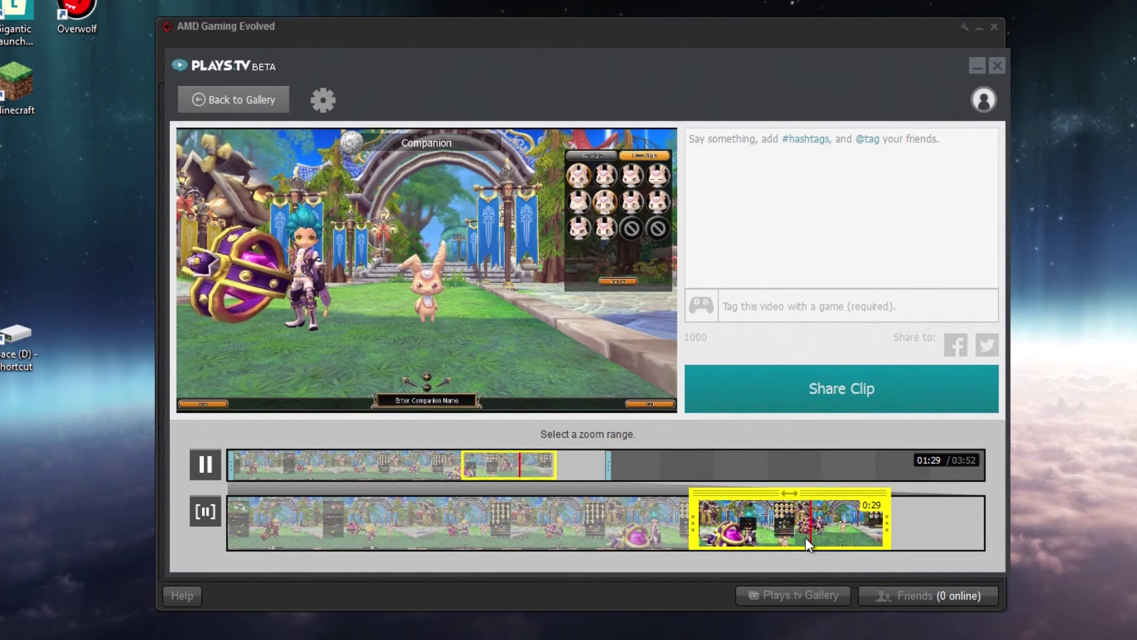
left_click(851, 531)
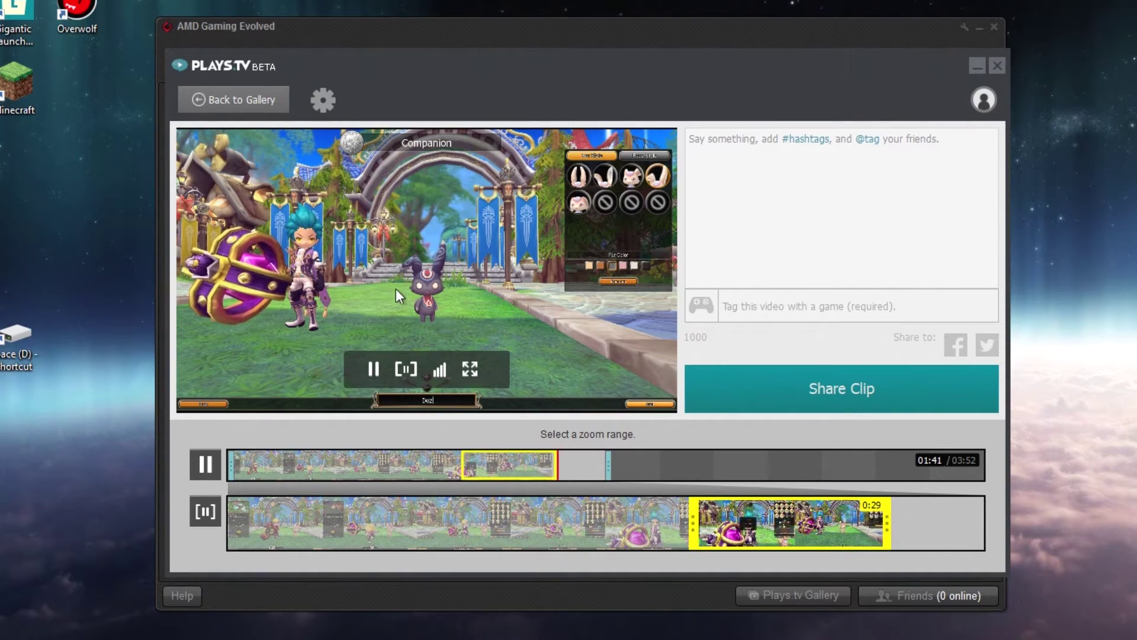
left_click(371, 369)
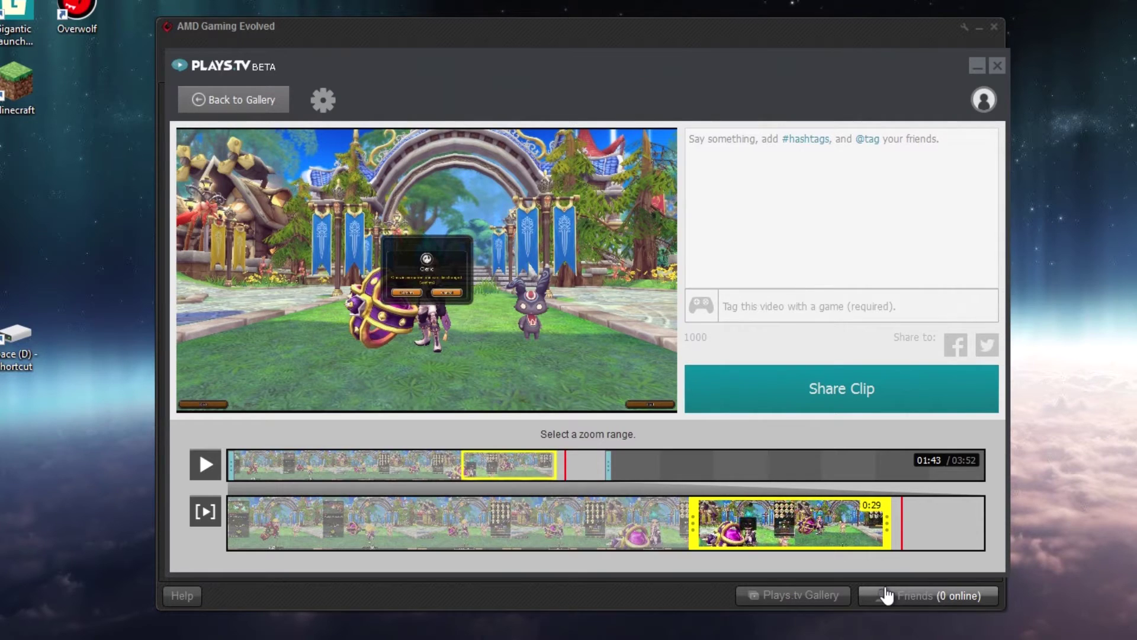
left_click(202, 525)
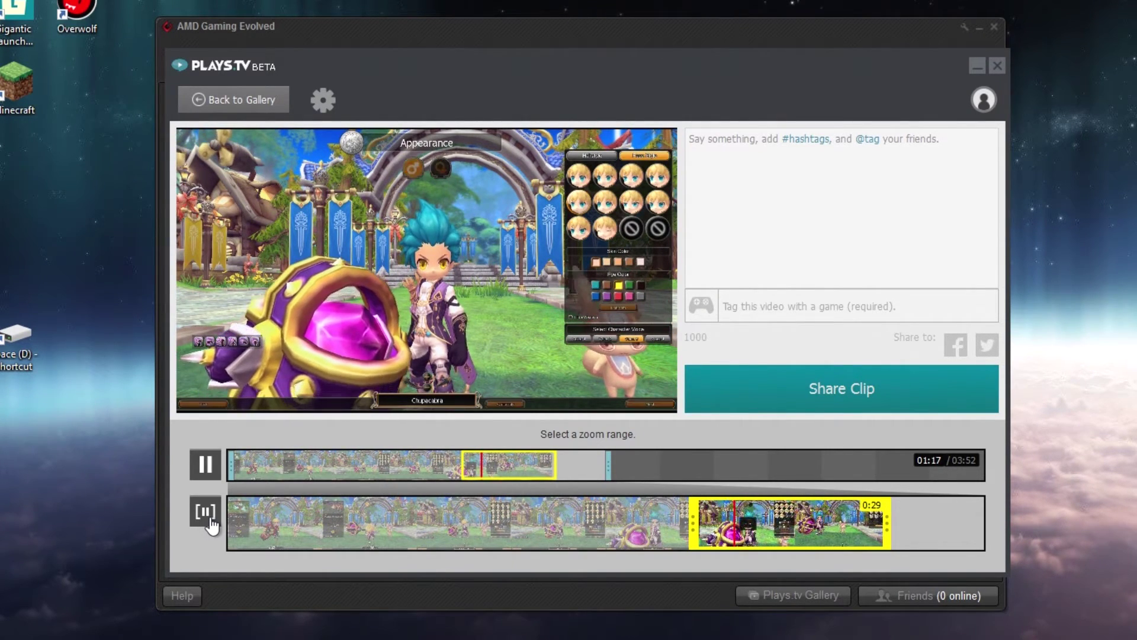
left_click(209, 520)
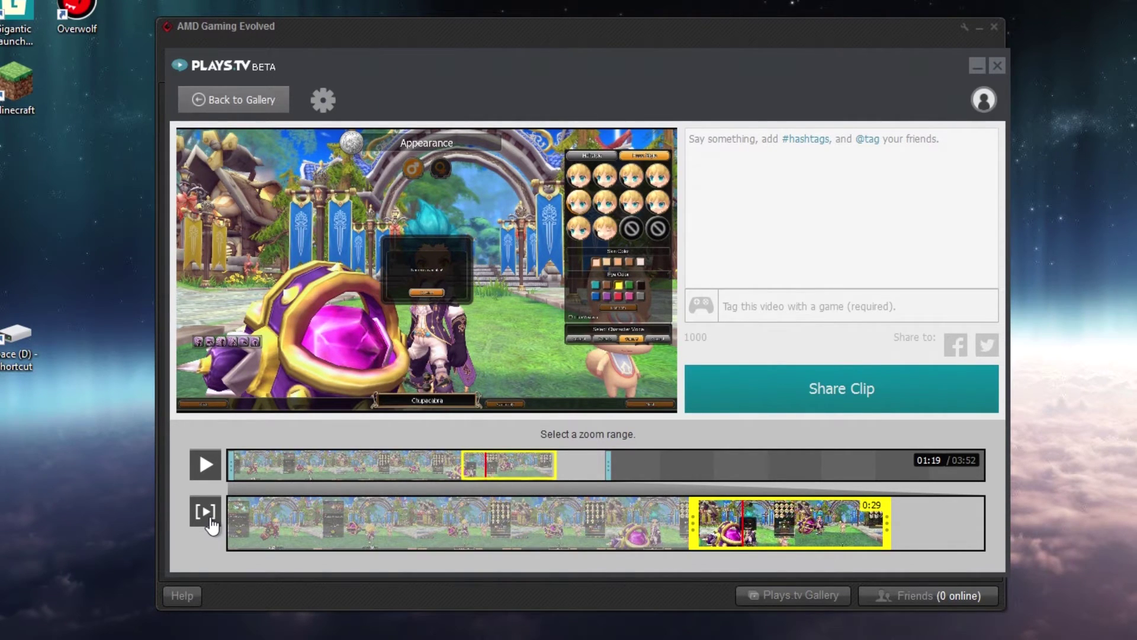
left_click_drag(311, 468, 288, 497)
Step: Enter the video description "My cool dragomon characters. And also bears and Larry the Chupacabra is a super sweet Youtuber."
left_click(899, 216)
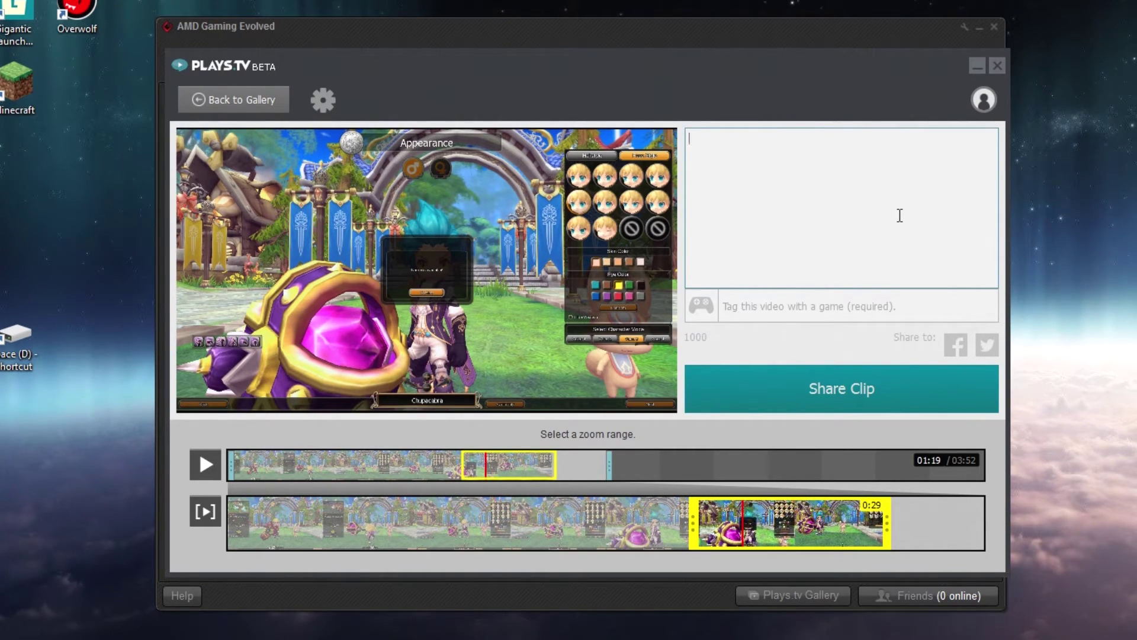
type("My cool dragomon characters. ")
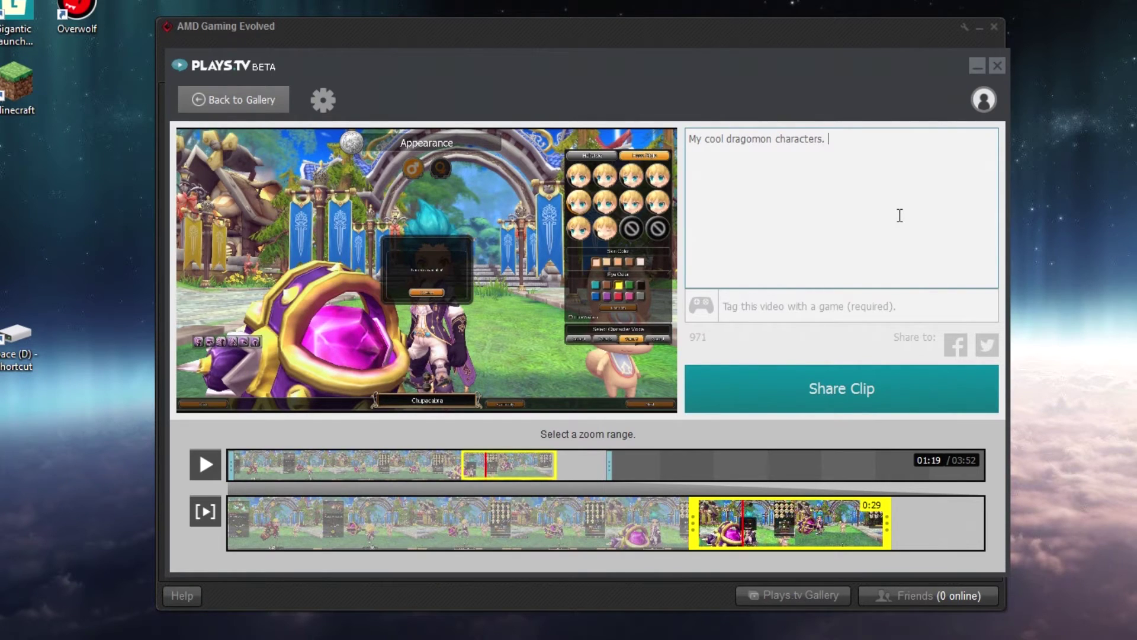
type("And also bears and Larry th")
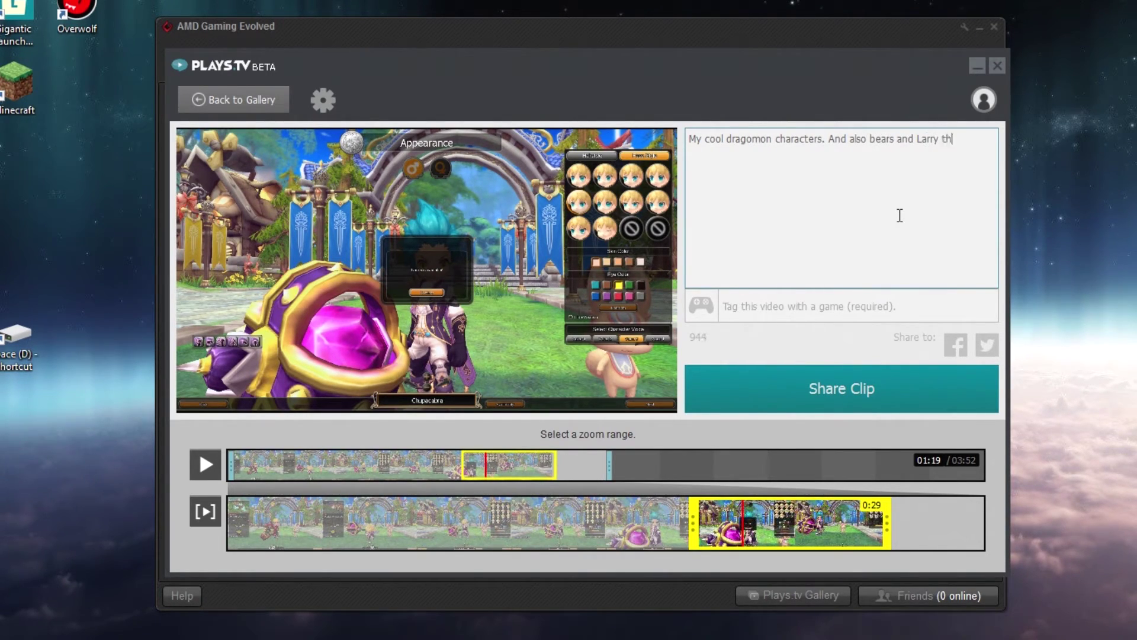
type("e Chupacabra is a super swe")
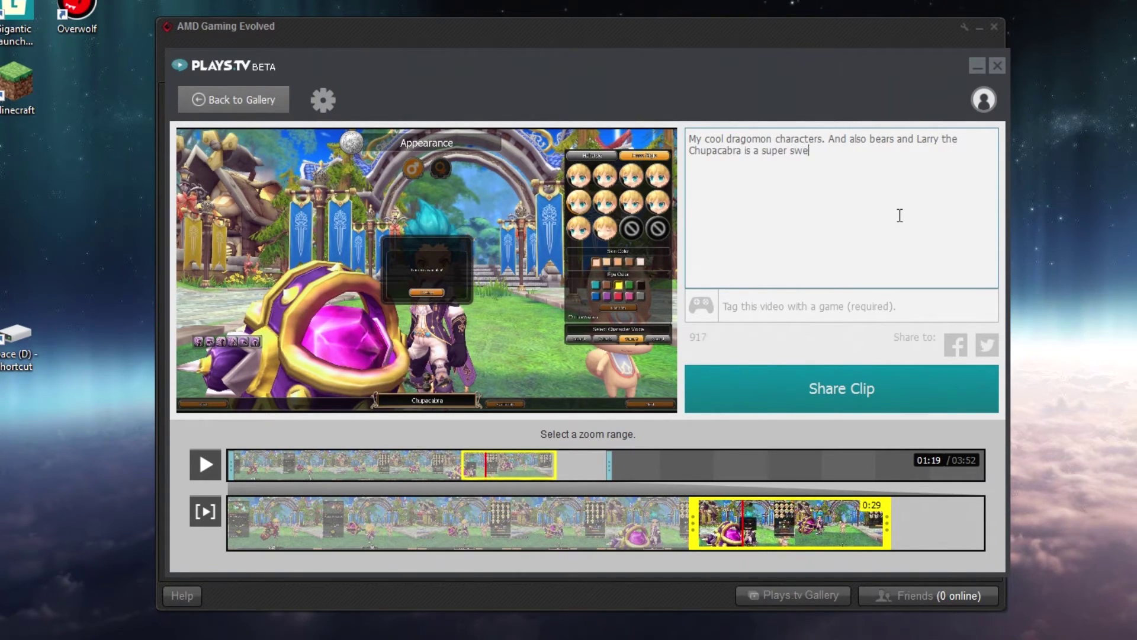
type("et Youtuber.")
Step: Tag the video with the game Dragomon Hunter
left_click(902, 313)
type("#drag")
key("BackSpace")
key("BackSpace")
key("BackSpace")
key("BackSpace")
key("BackSpace")
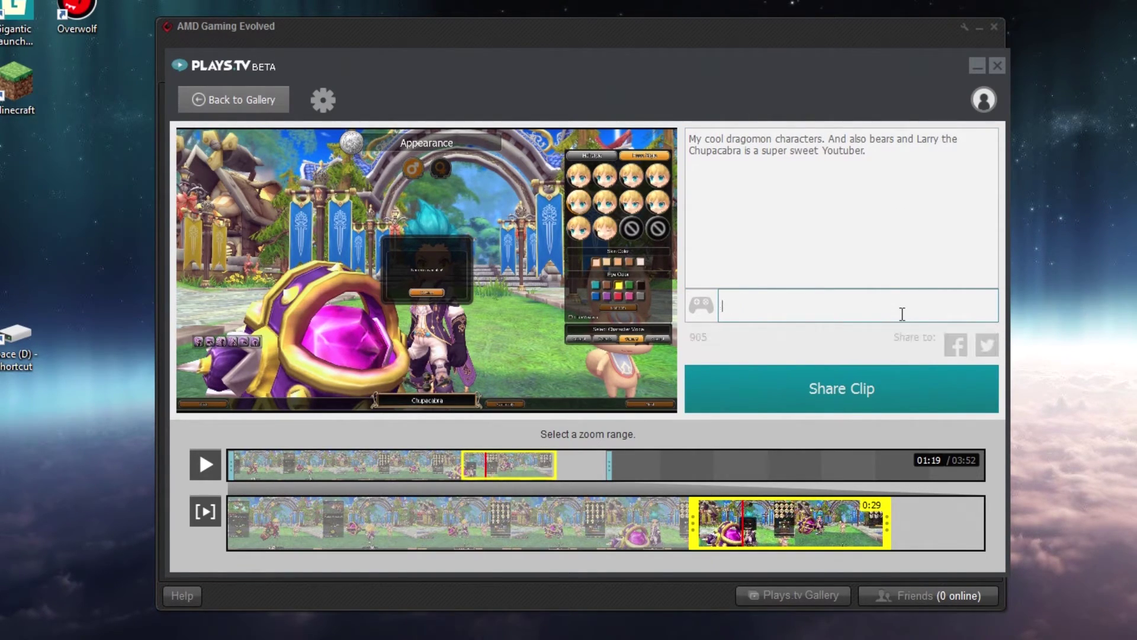
type("DraglN")
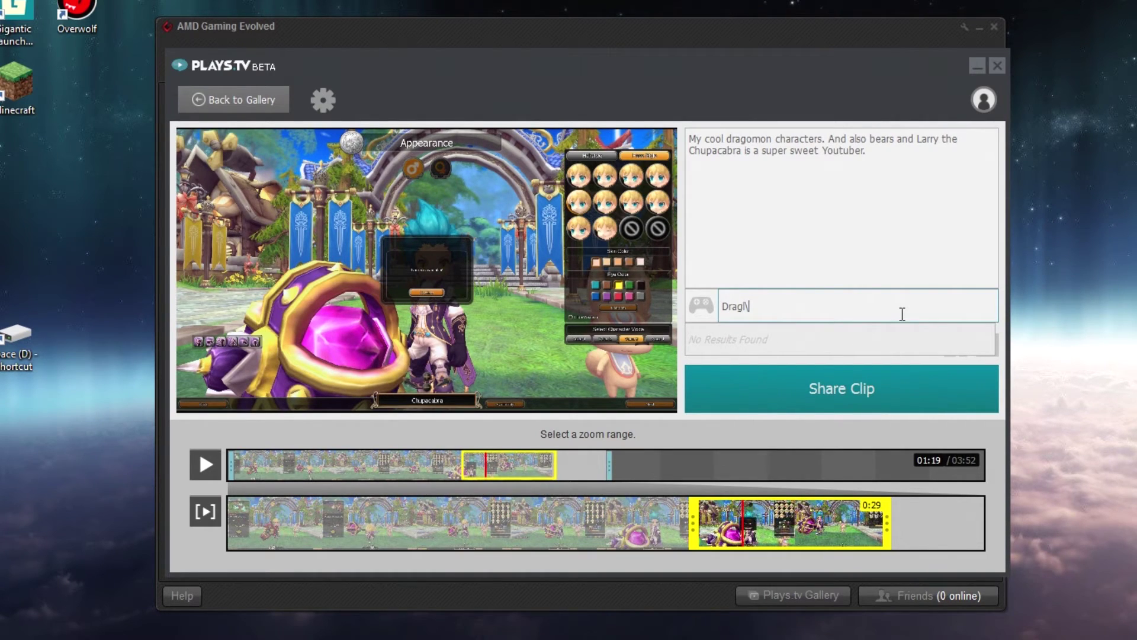
key("BackSpace")
key("BackSpace")
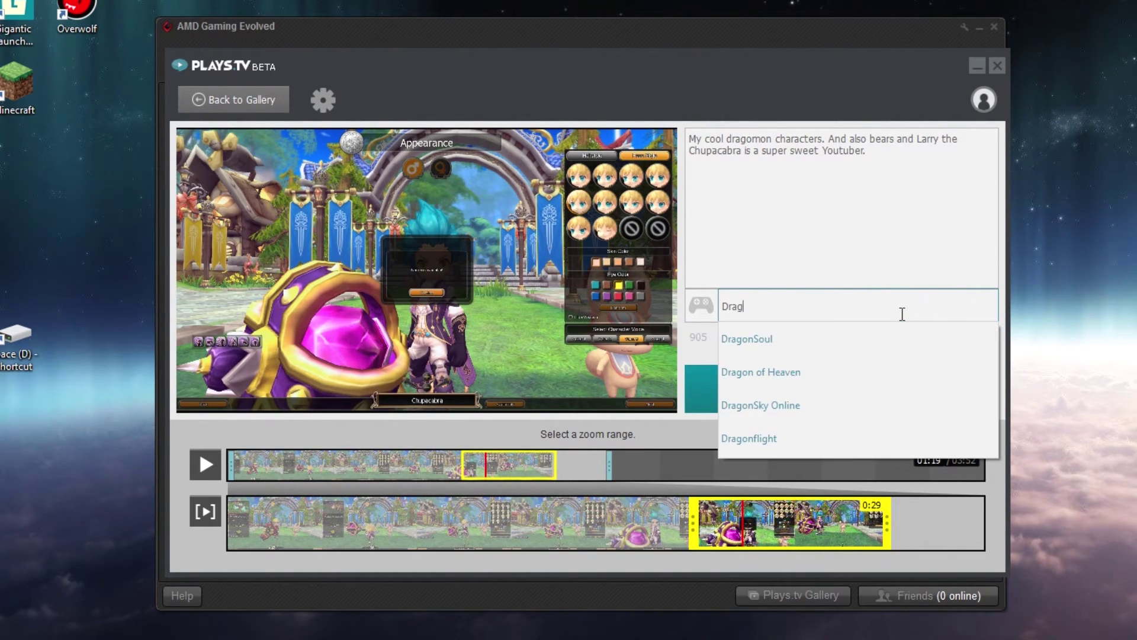
type("omon ")
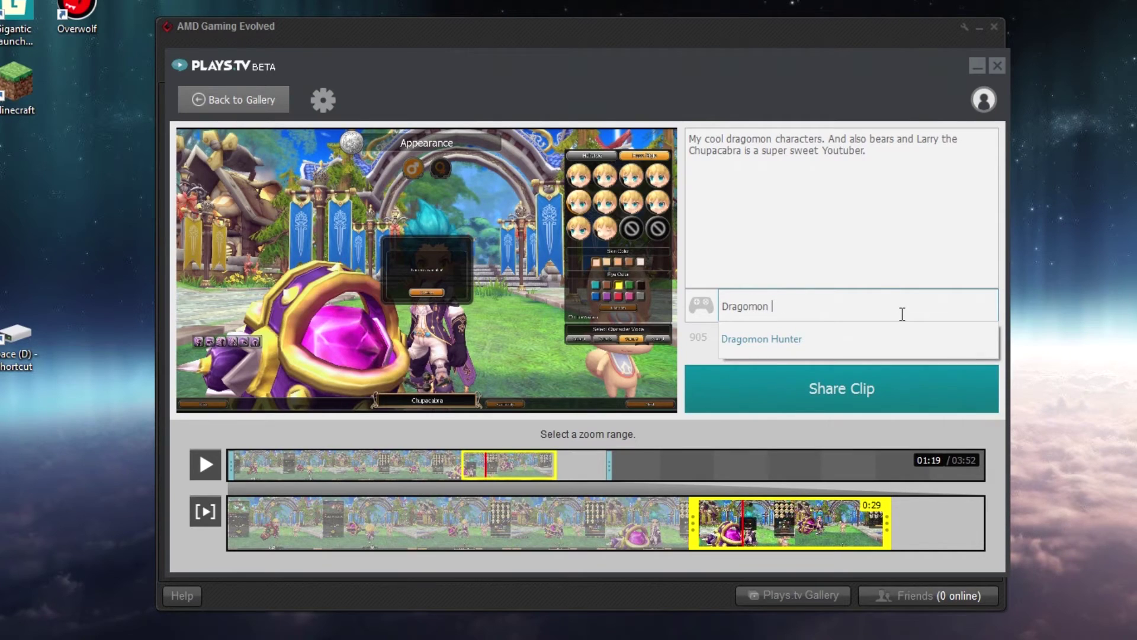
type("Hunter")
key("Return")
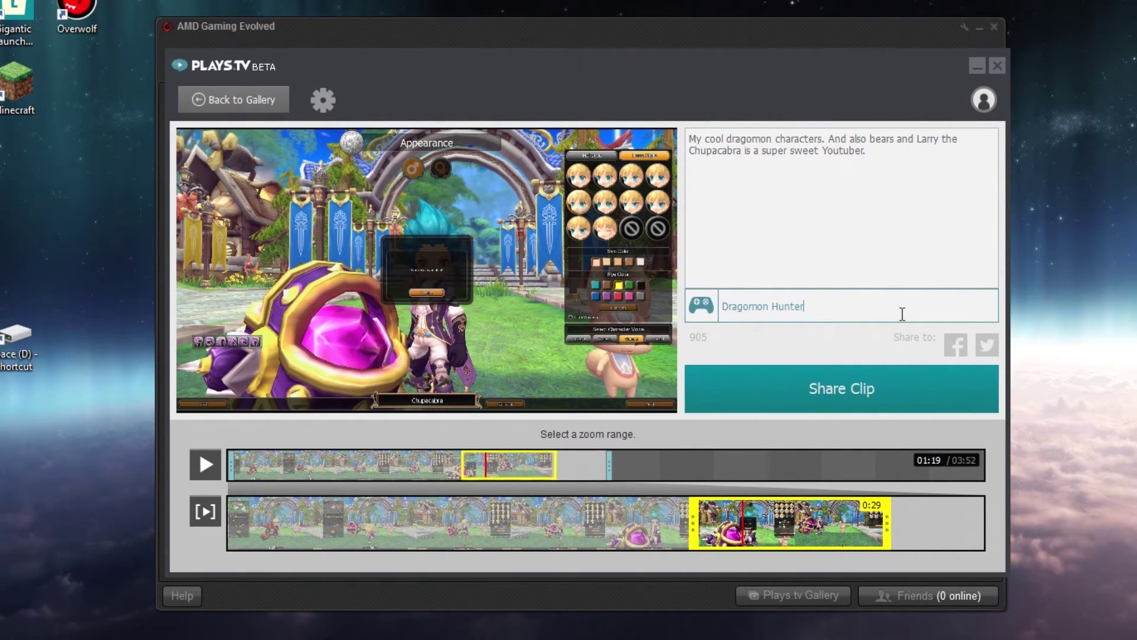
Step: Extend the game tag to "Dragomon Hunter Character Creation Larry Chupacabra" and return to the video gallery
type("Character")
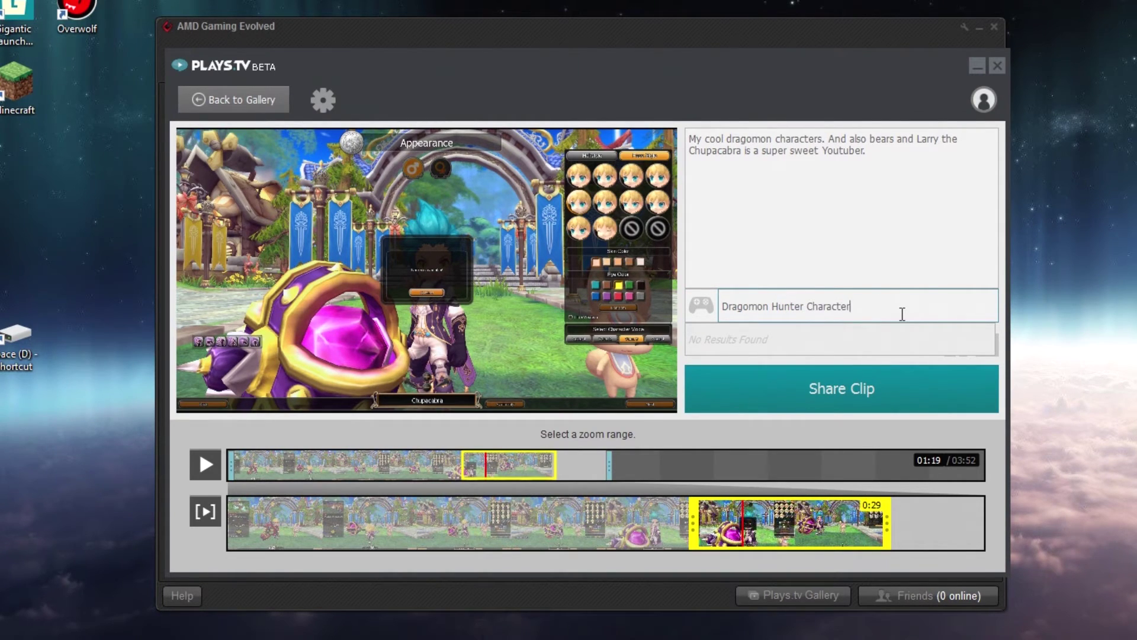
type(" Creation")
key("Return")
type("Larry Chupacabra")
key("Return")
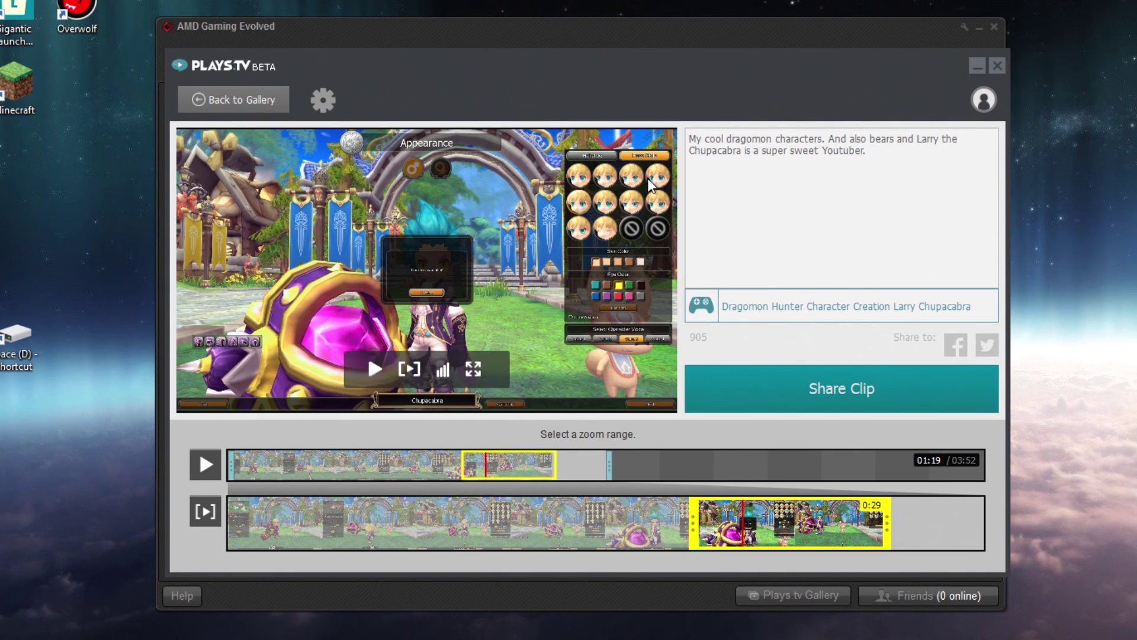
left_click(202, 98)
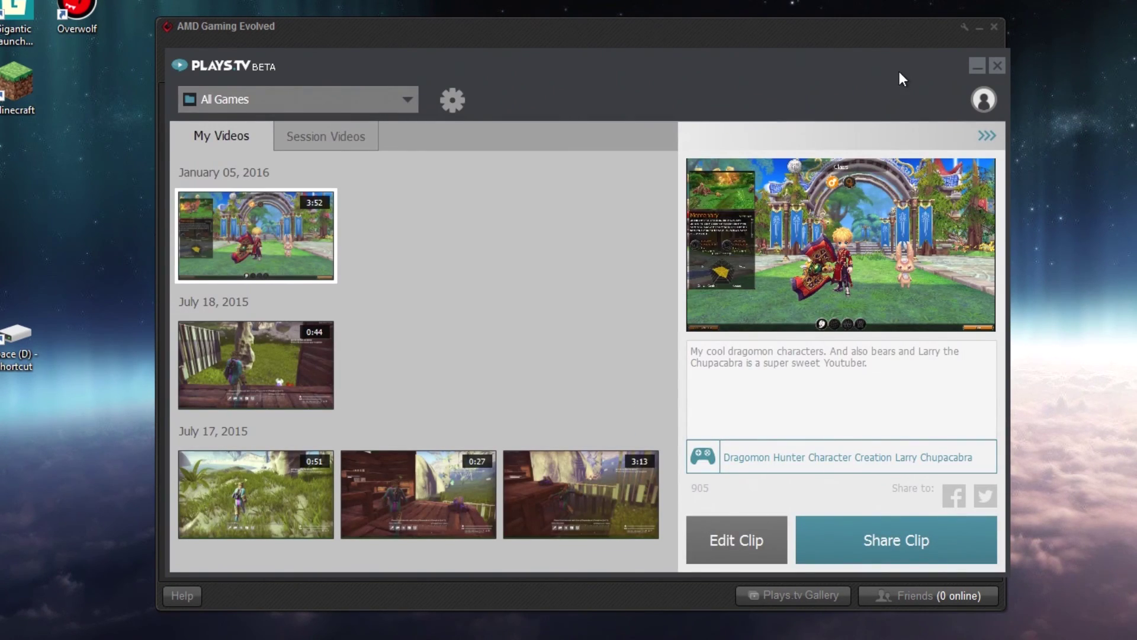